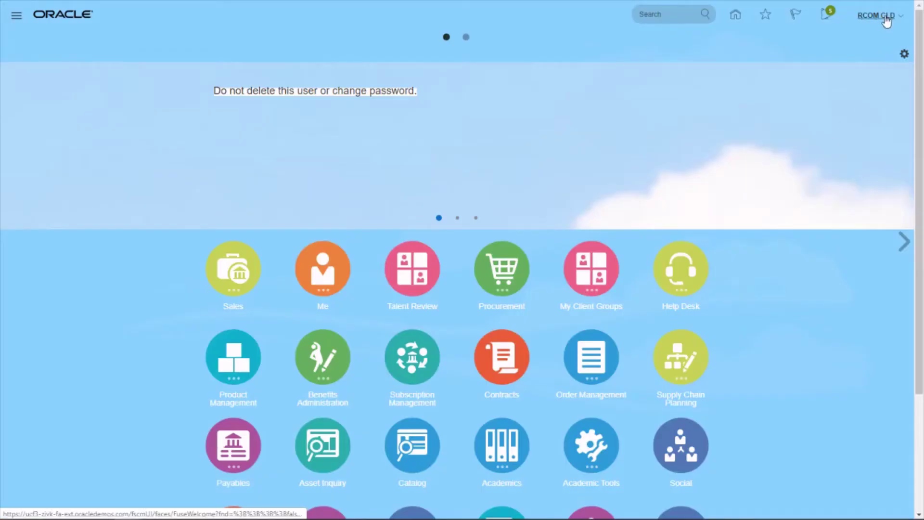
Open Setup and Maintenance from the user name menu.
{"action": "left_click", "coordinate": [887, 20]}
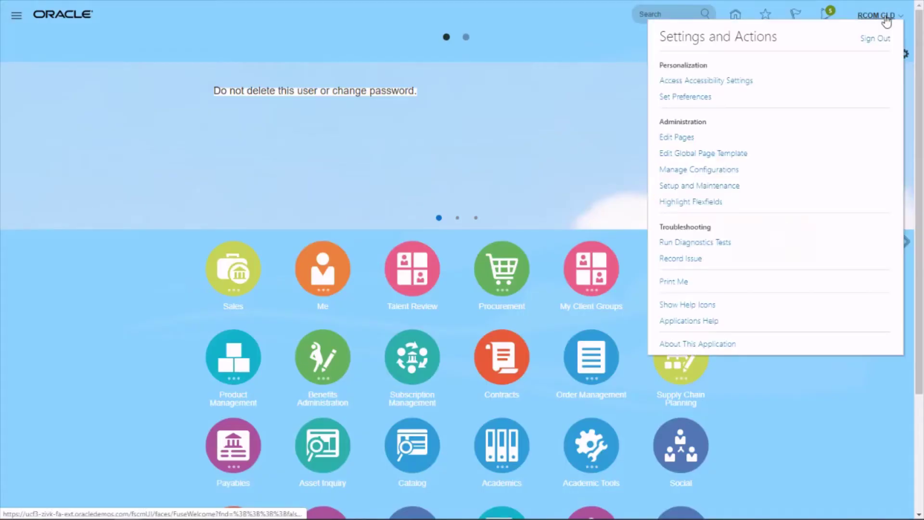
{"action": "left_click", "coordinate": [692, 190]}
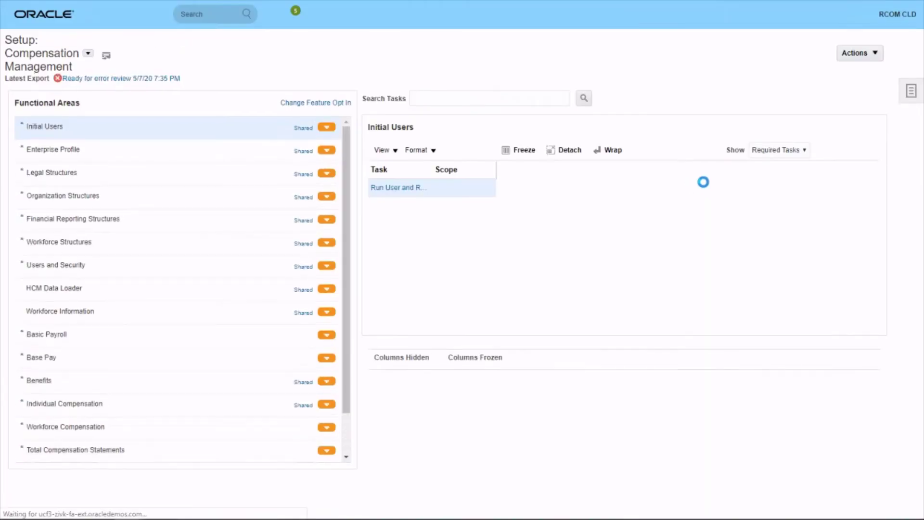
Open the BMW implementation project and search its tasks for Manage Enterprise HCM Information.
{"action": "left_click", "coordinate": [909, 92]}
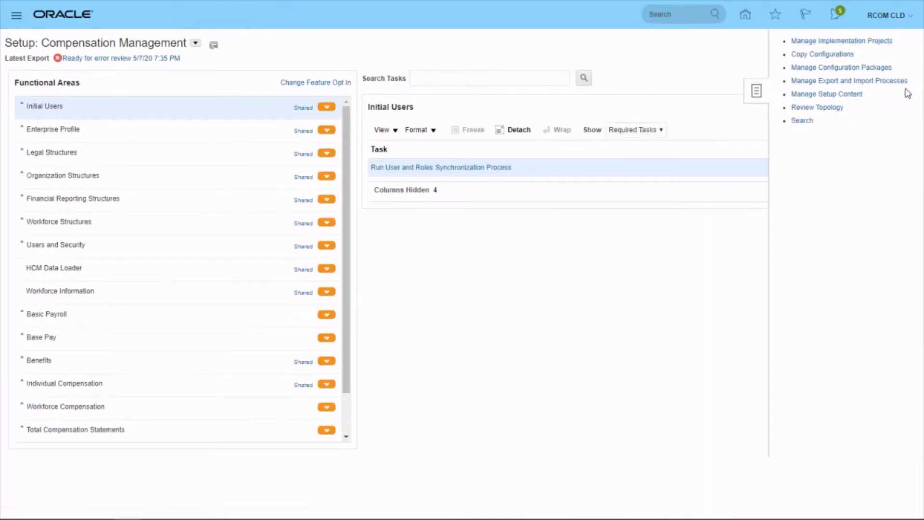
{"action": "left_click", "coordinate": [867, 42]}
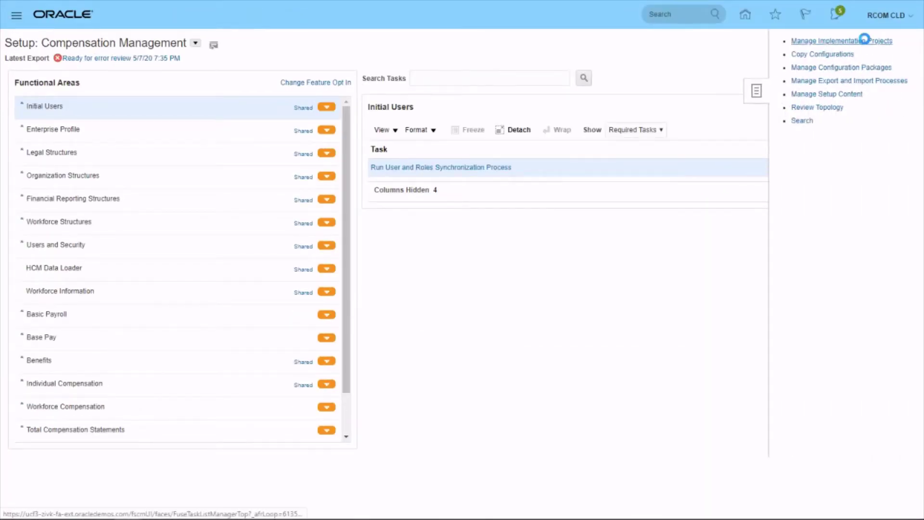
{"action": "left_click", "coordinate": [29, 225]}
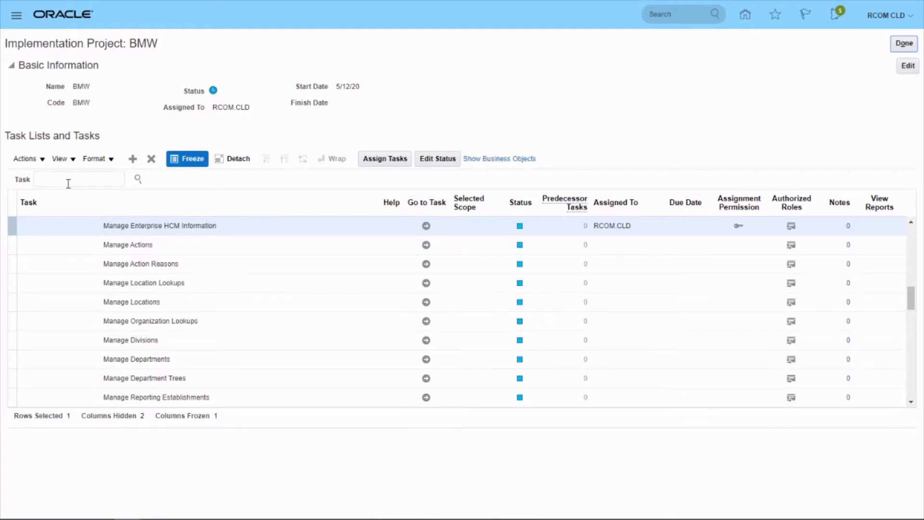
{"action": "type", "text": "Manage Enterprise HCM Information"}
{"action": "left_click", "coordinate": [137, 180]}
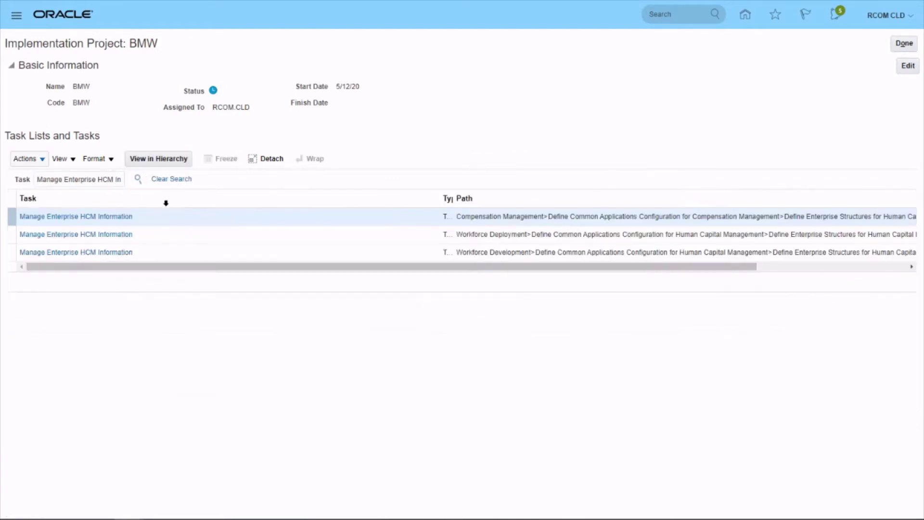
{"action": "left_click", "coordinate": [76, 216]}
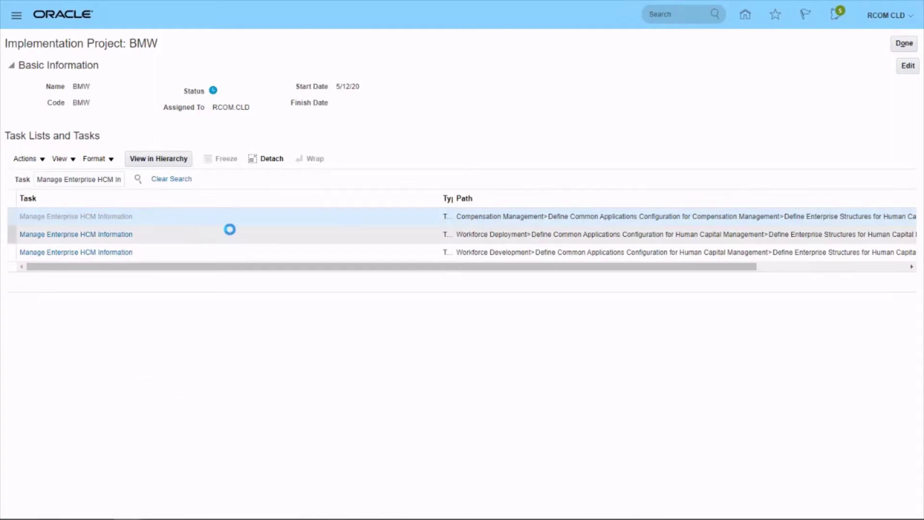
Launch Manage Enterprise HCM Information and start a dated update of GV Enterprises.
{"action": "left_click", "coordinate": [426, 225]}
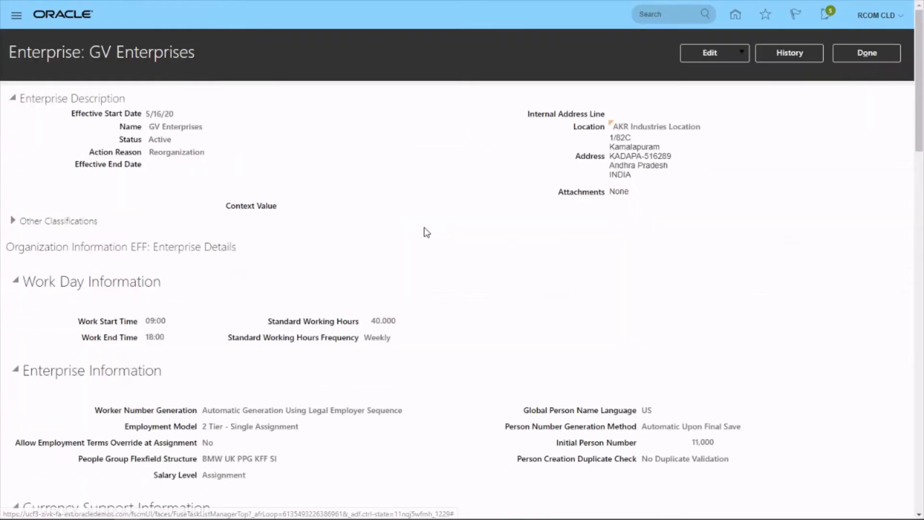
{"action": "left_click", "coordinate": [733, 61]}
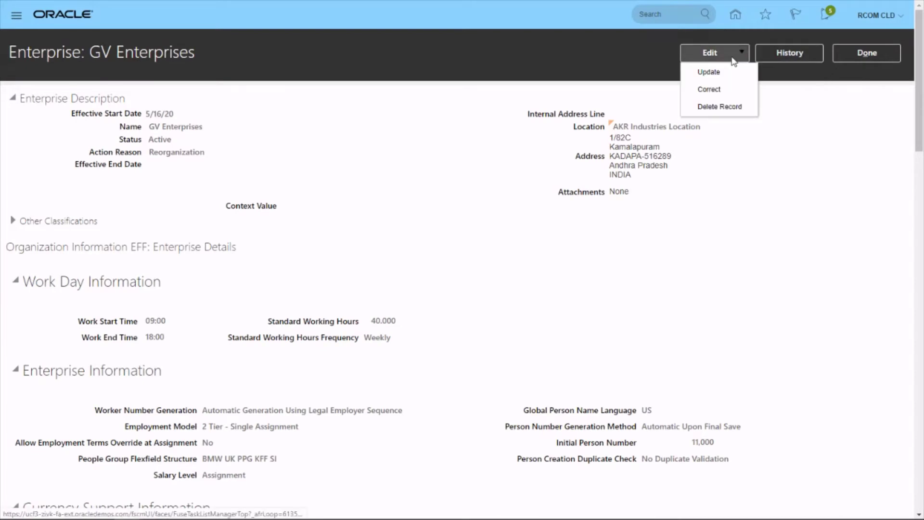
{"action": "left_click", "coordinate": [727, 71]}
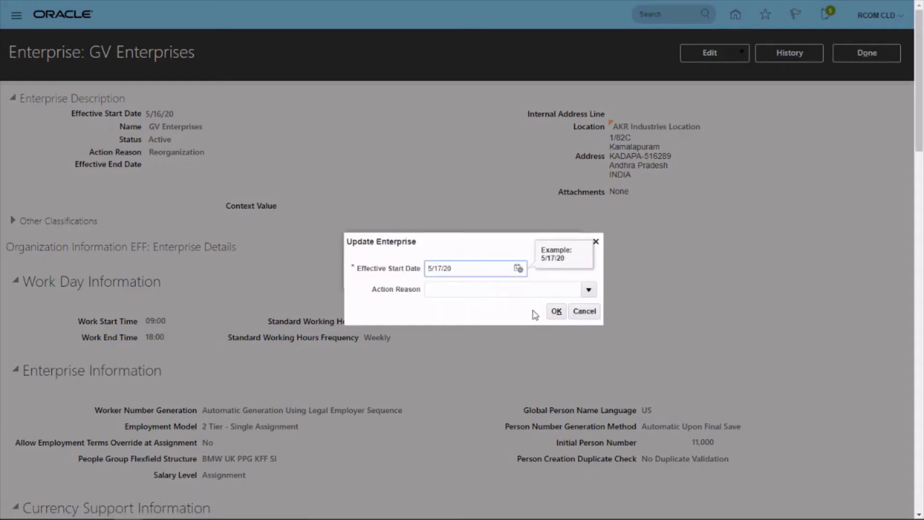
Confirm the 5/17/20 update, choose BMW UK People Group KFF SI as flexfield structure, and submit.
{"action": "left_click", "coordinate": [556, 311]}
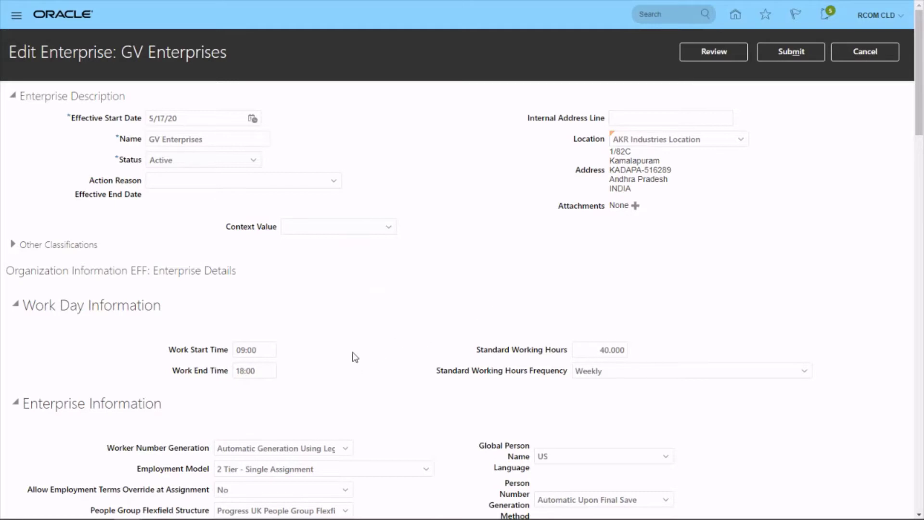
{"action": "scroll", "coordinate": [361, 358], "scroll_direction": "down", "scroll_amount": 3}
{"action": "scroll", "coordinate": [354, 357], "scroll_direction": "down", "scroll_amount": 3}
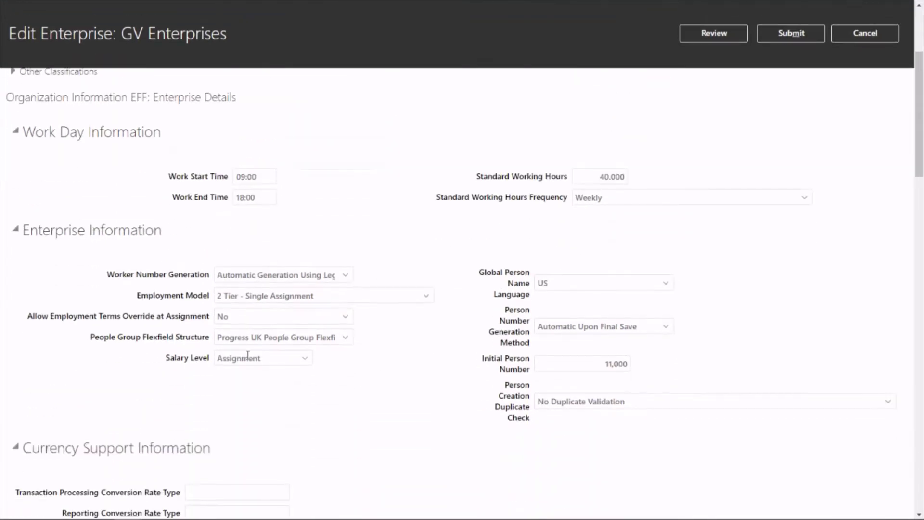
{"action": "left_click_drag", "start_coordinate": [91, 338], "coordinate": [216, 346]}
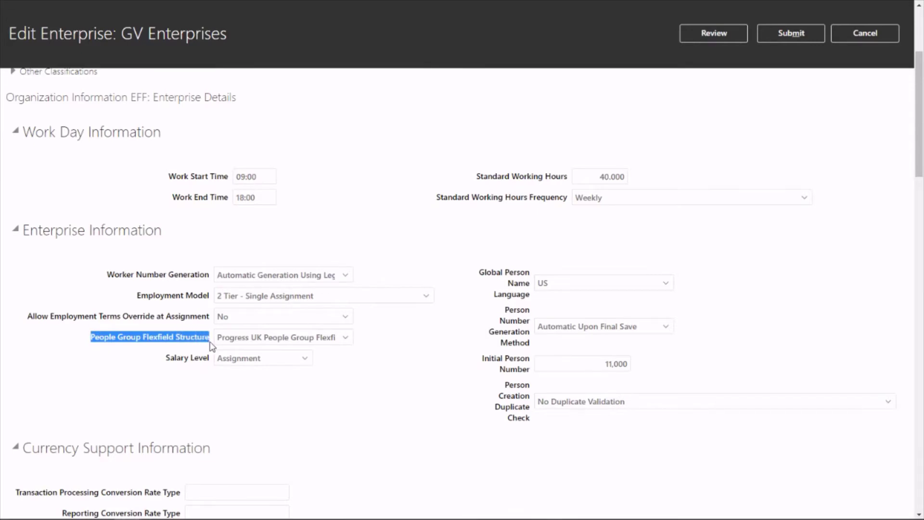
{"action": "left_click", "coordinate": [345, 338]}
{"action": "left_click", "coordinate": [345, 338]}
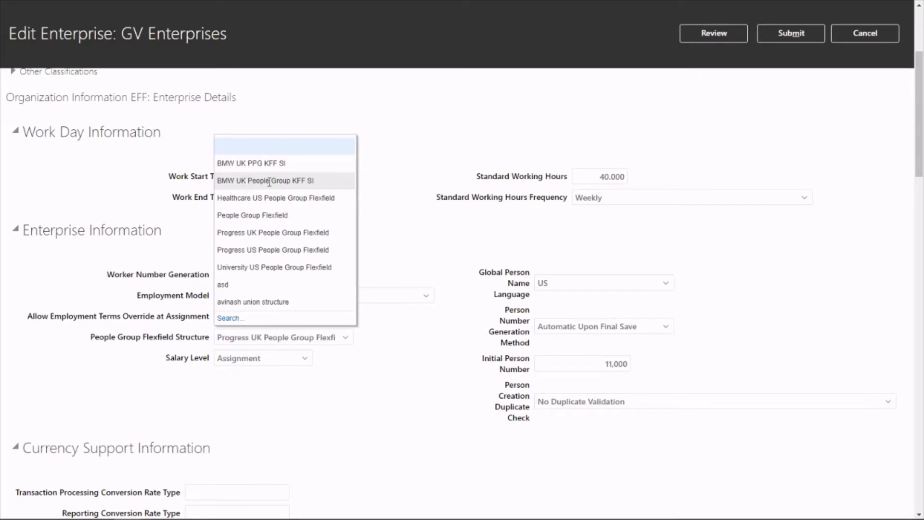
{"action": "left_click", "coordinate": [295, 181]}
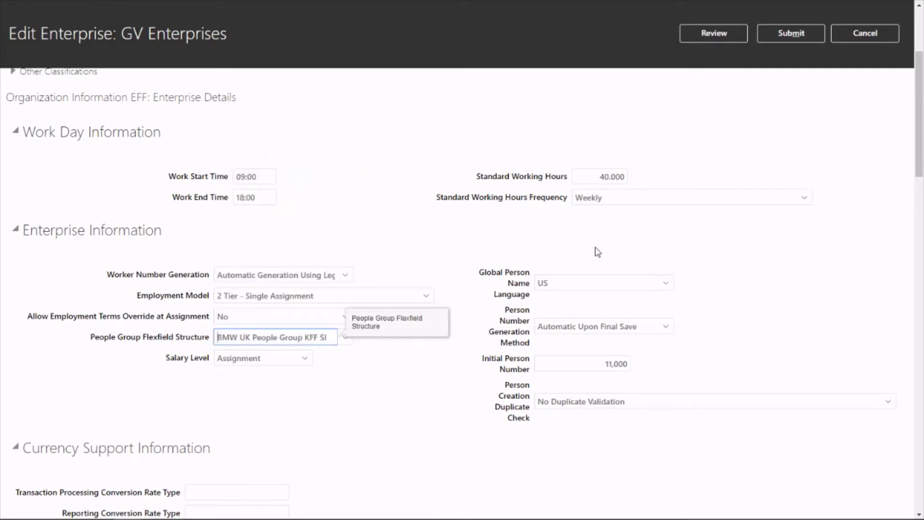
{"action": "left_click", "coordinate": [783, 35]}
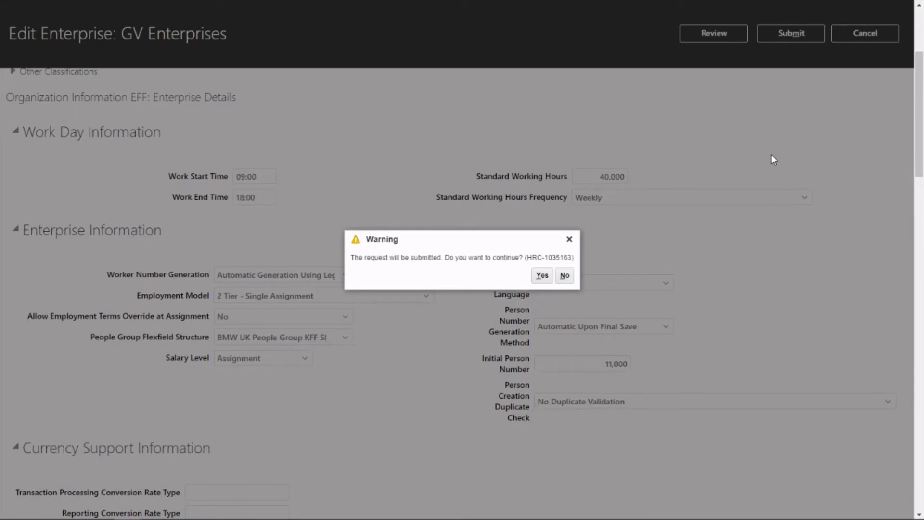
Accept the submit warning and confirmation to save the GV Enterprises update.
{"action": "left_click", "coordinate": [542, 276]}
{"action": "left_click", "coordinate": [495, 275]}
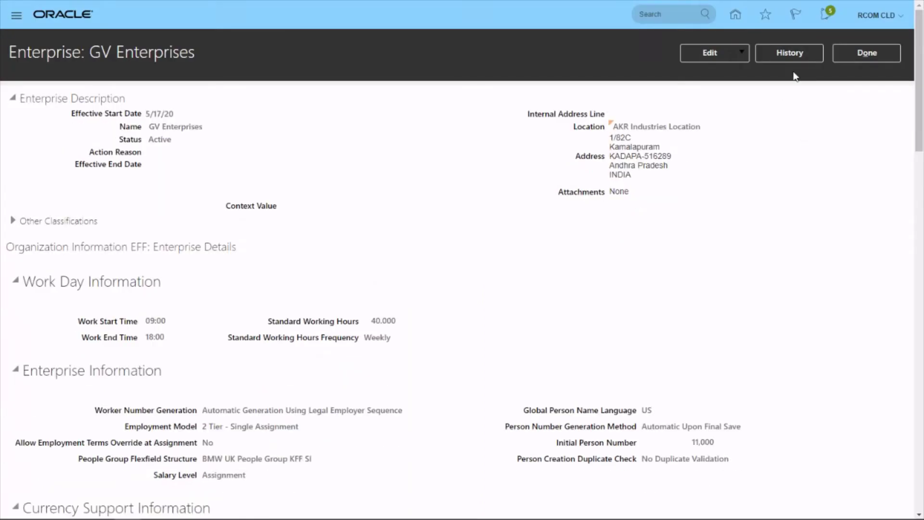
Back in the BMW project, find and launch Manage Legal Entity HCM Information for 111 US Rolling Spokes.
{"action": "left_click", "coordinate": [873, 59]}
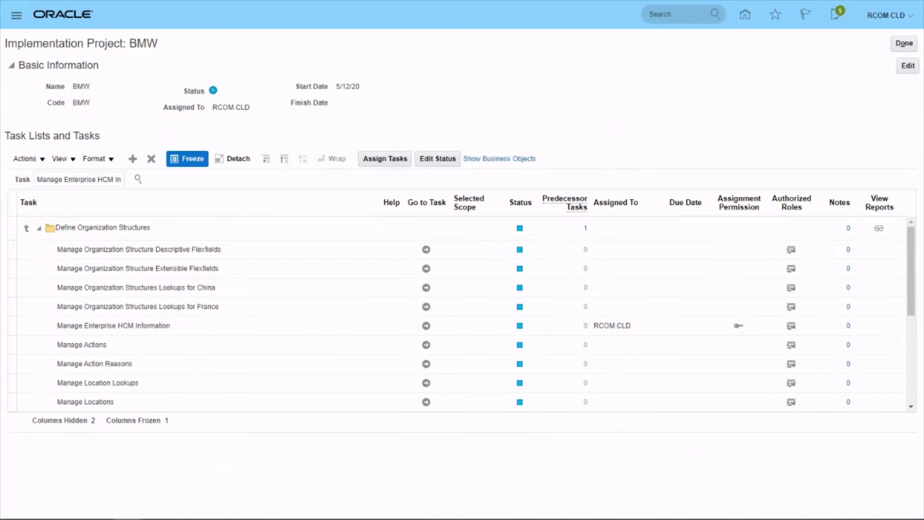
{"action": "left_click", "coordinate": [90, 178]}
{"action": "double_click", "coordinate": [90, 179]}
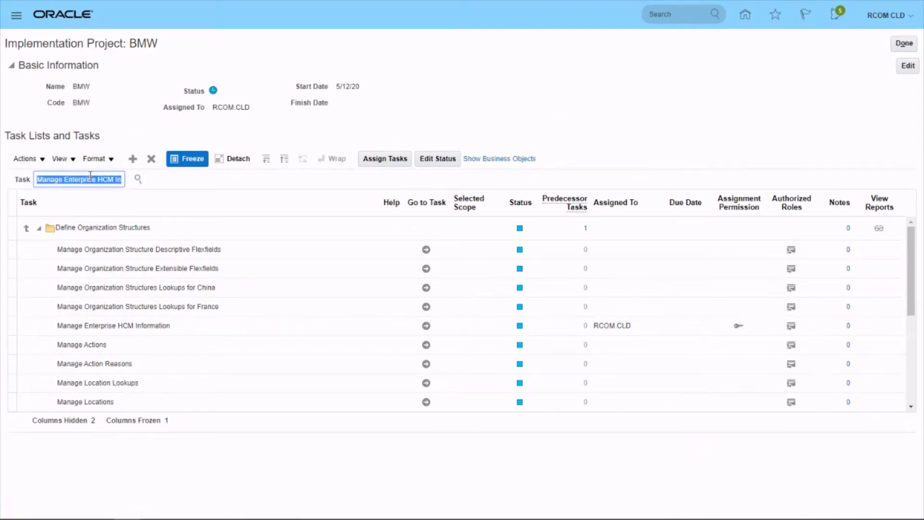
{"action": "type", "text": "Manage Legal Entity HCM Information"}
{"action": "left_click", "coordinate": [137, 179]}
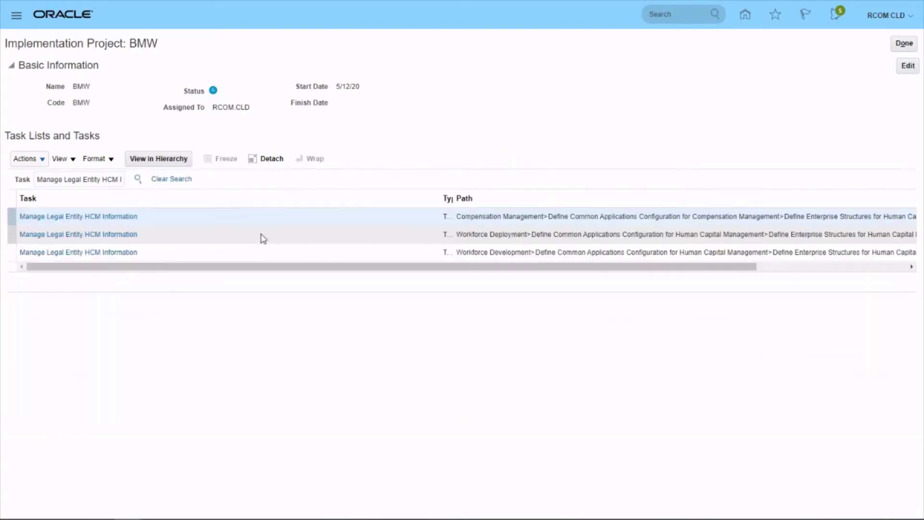
{"action": "left_click", "coordinate": [123, 216]}
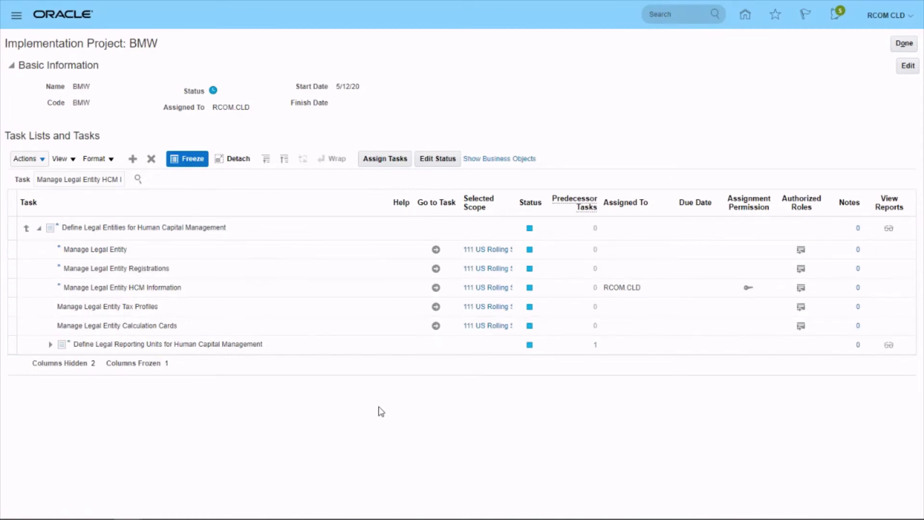
{"action": "left_click", "coordinate": [436, 287]}
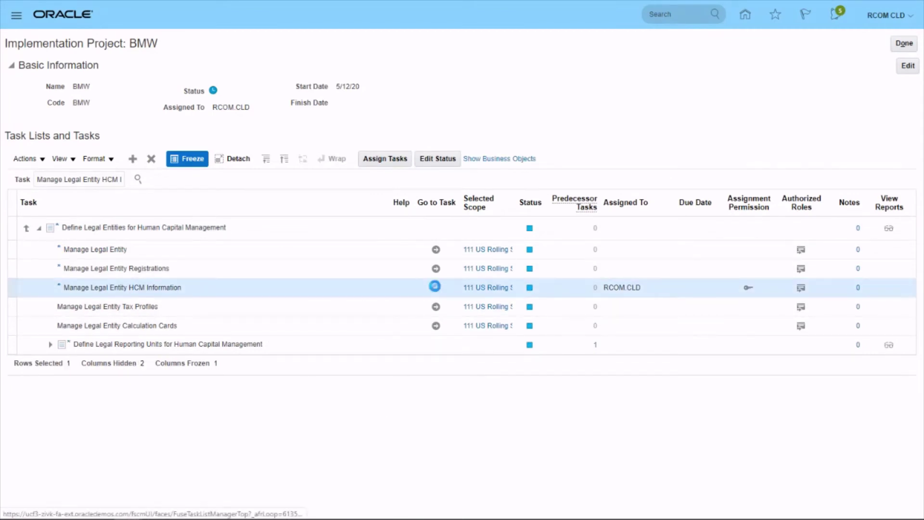
{"action": "left_click", "coordinate": [436, 288]}
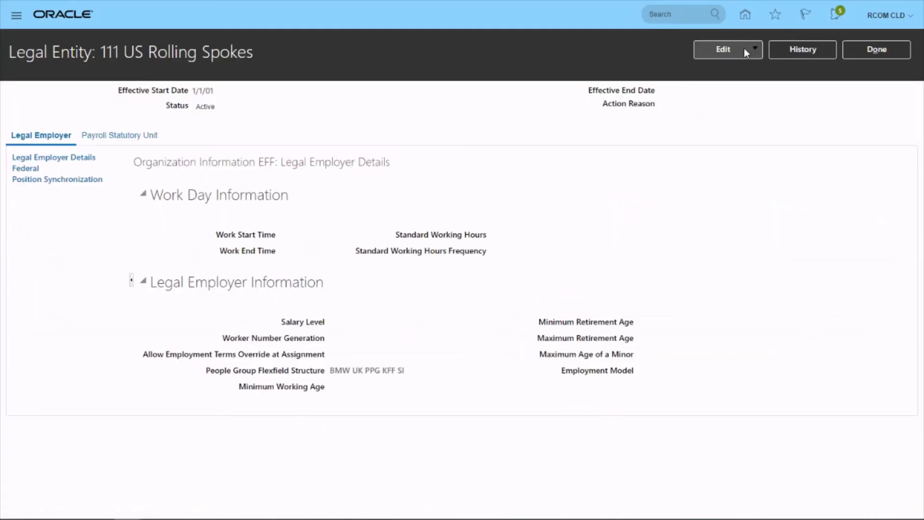
Start a correction of the 111 US Rolling Spokes legal employer record.
{"action": "left_click", "coordinate": [745, 48]}
{"action": "left_click", "coordinate": [742, 65]}
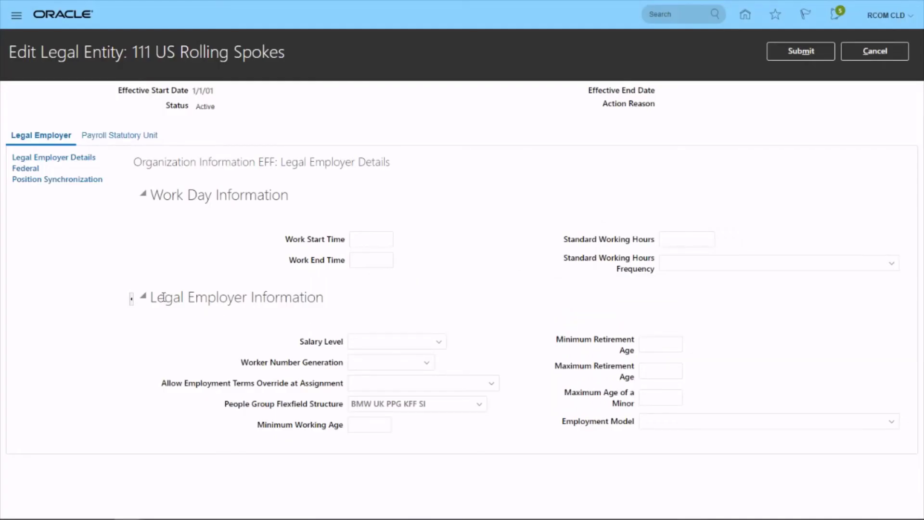
{"action": "left_click_drag", "start_coordinate": [142, 302], "coordinate": [329, 307]}
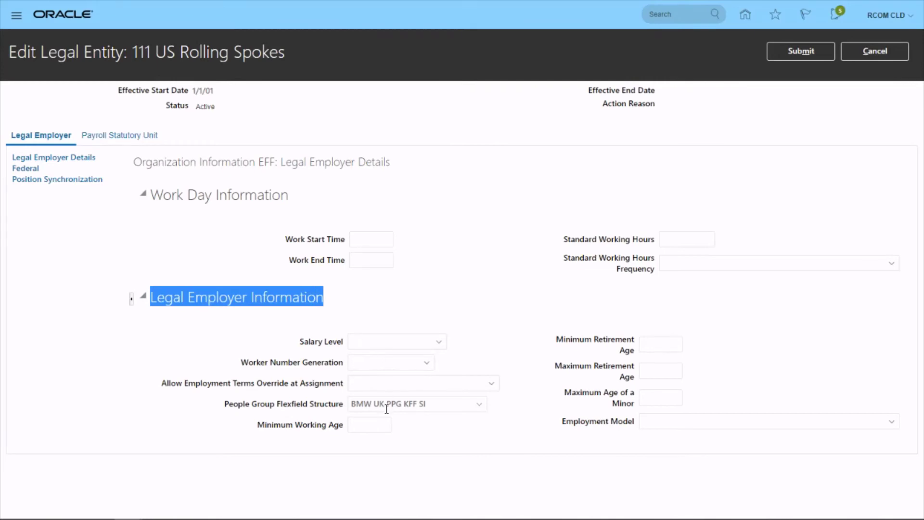
{"action": "left_click_drag", "start_coordinate": [225, 404], "coordinate": [345, 415]}
Set the People Group Flexfield Structure to BMW UK People Group KFF SI and verify it.
{"action": "left_click", "coordinate": [470, 405]}
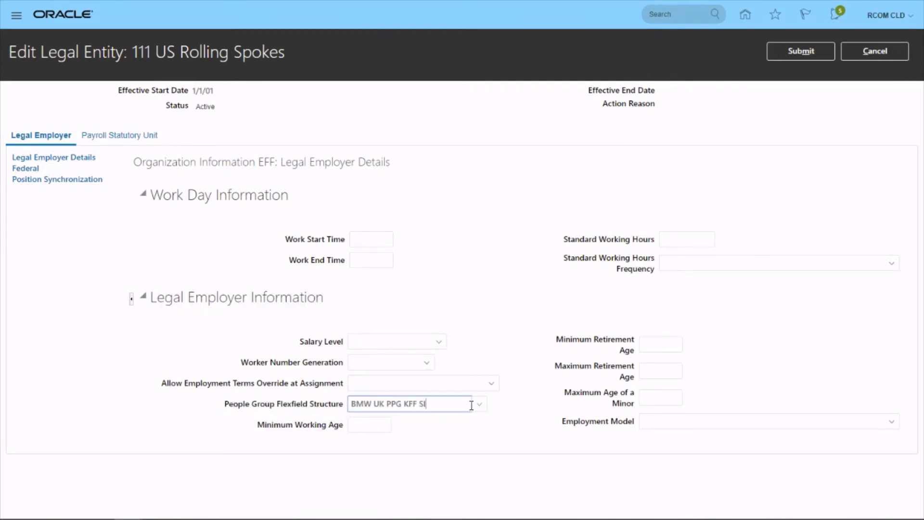
{"action": "left_click", "coordinate": [480, 404]}
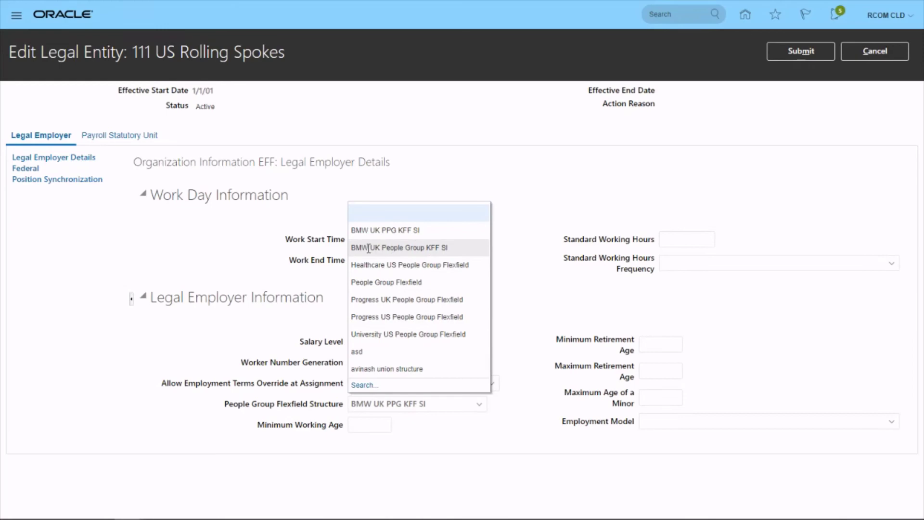
{"action": "key", "text": "Escape"}
{"action": "left_click", "coordinate": [393, 403]}
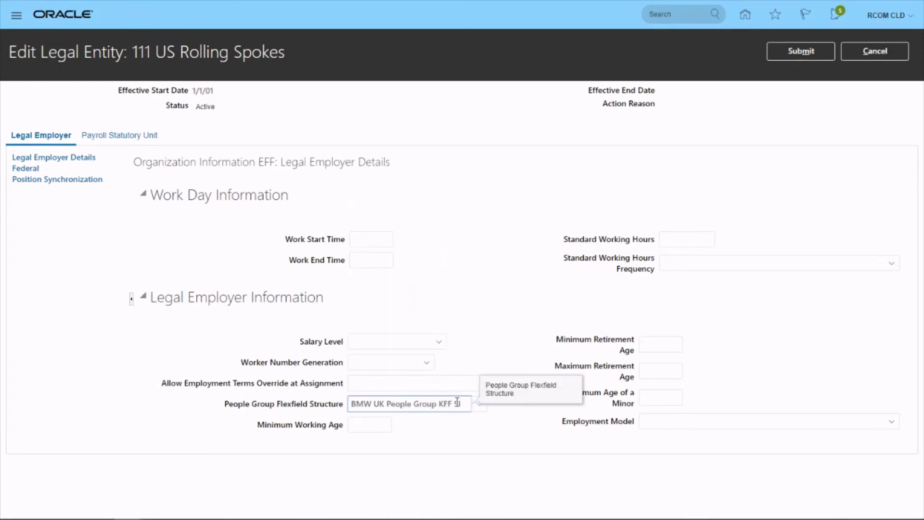
{"action": "left_click", "coordinate": [482, 406]}
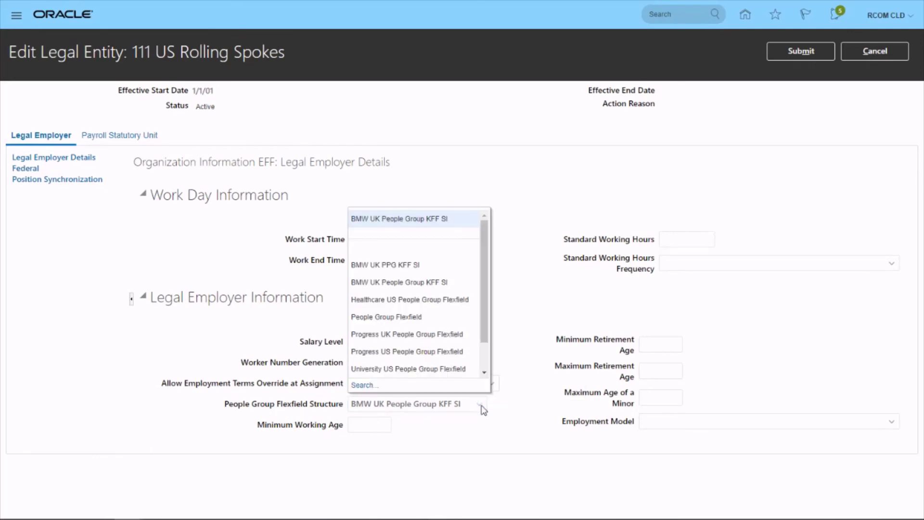
{"action": "left_click", "coordinate": [523, 456]}
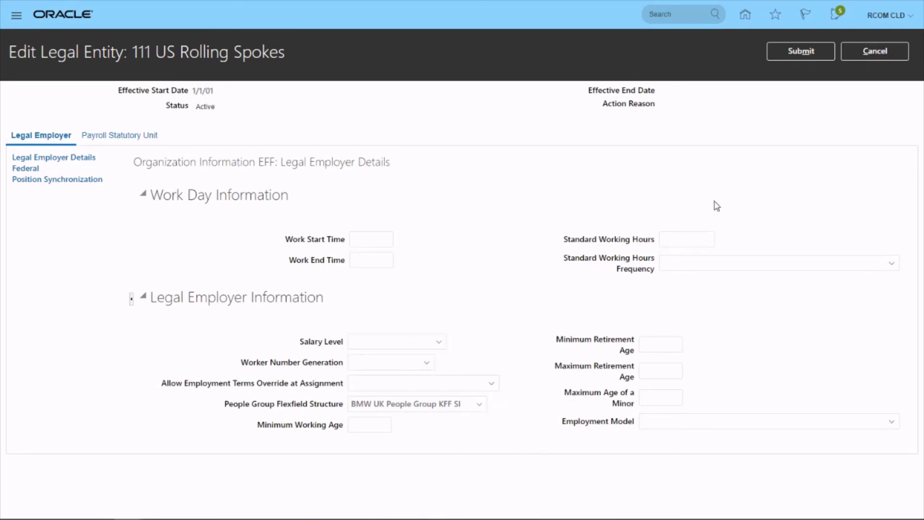
Submit the 111 US Rolling Spokes flexfield structure correction.
{"action": "left_click", "coordinate": [818, 52]}
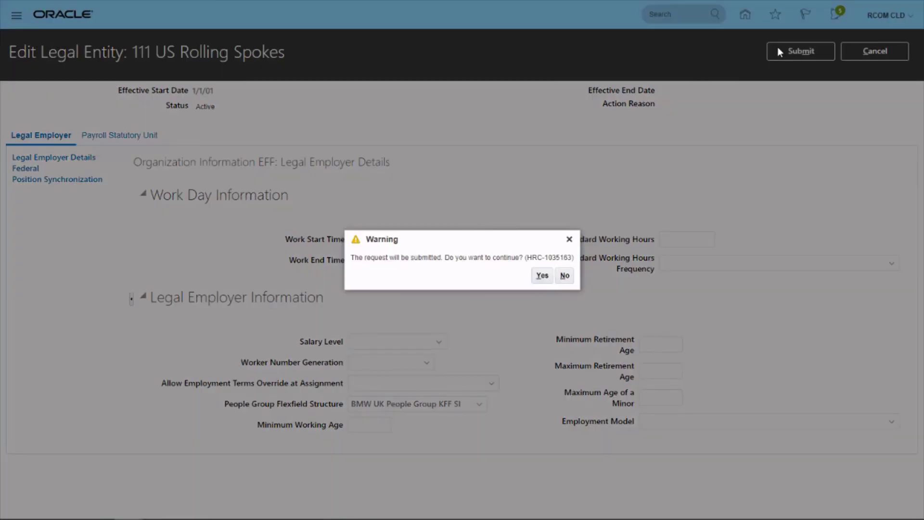